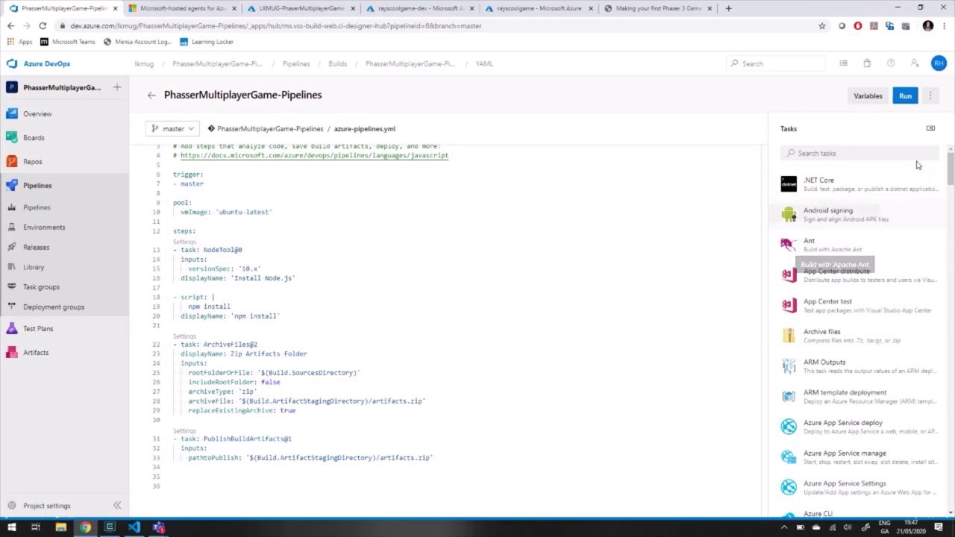
# Add an Azure App Service manage task with the Swap Slots action below the PublishBuildArtifacts task in azure-pipelines.yml
pyautogui.moveTo(948, 179); pyautogui.dragTo(948, 196)
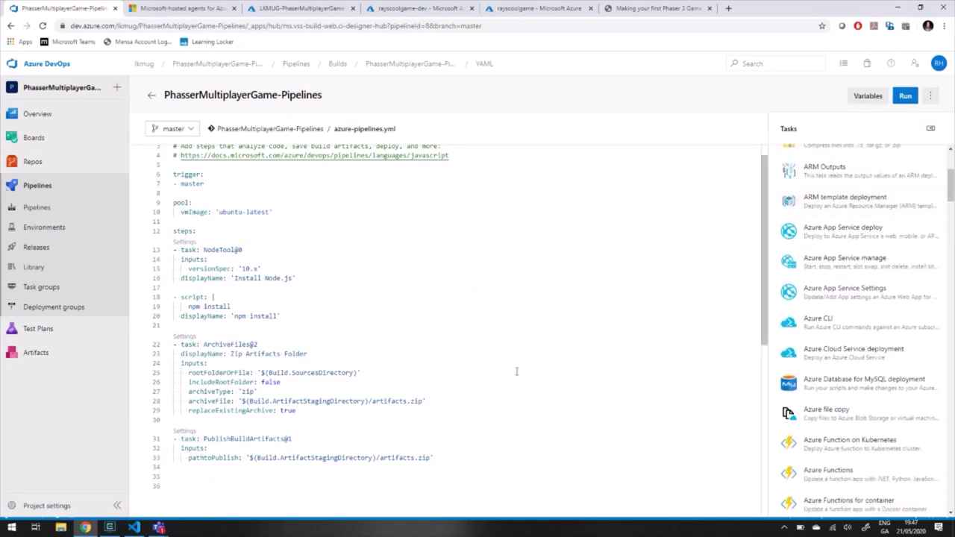
pyautogui.press('Return')
pyautogui.press('Return')
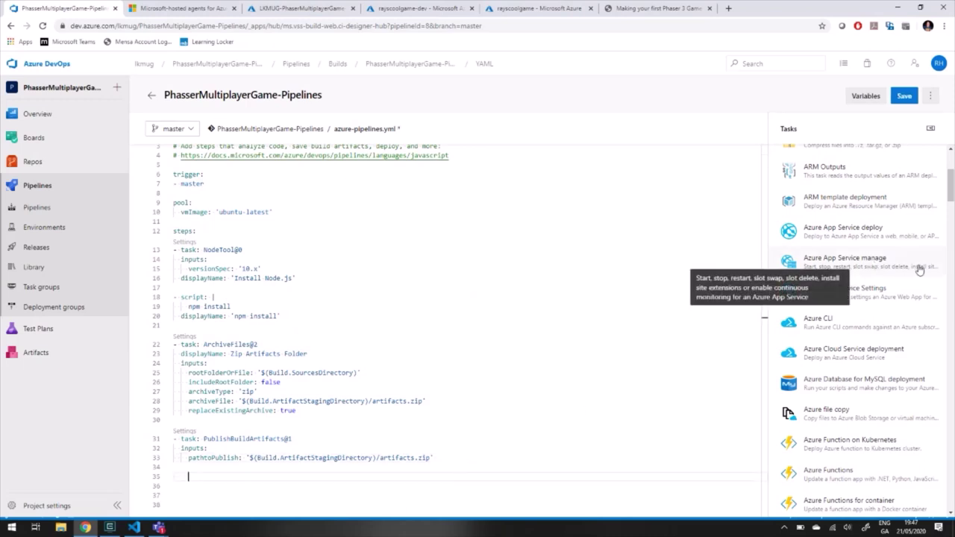
pyautogui.press('BackSpace')
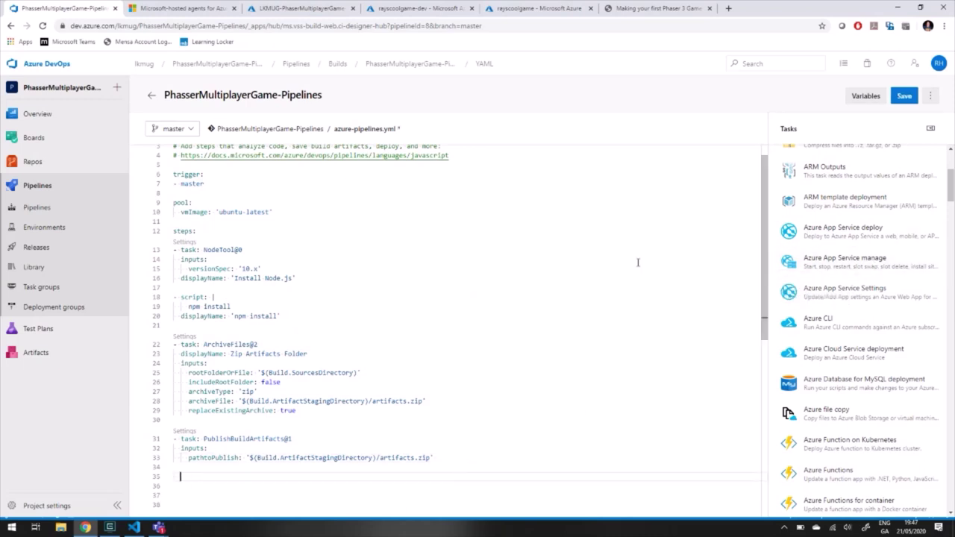
pyautogui.click(836, 263)
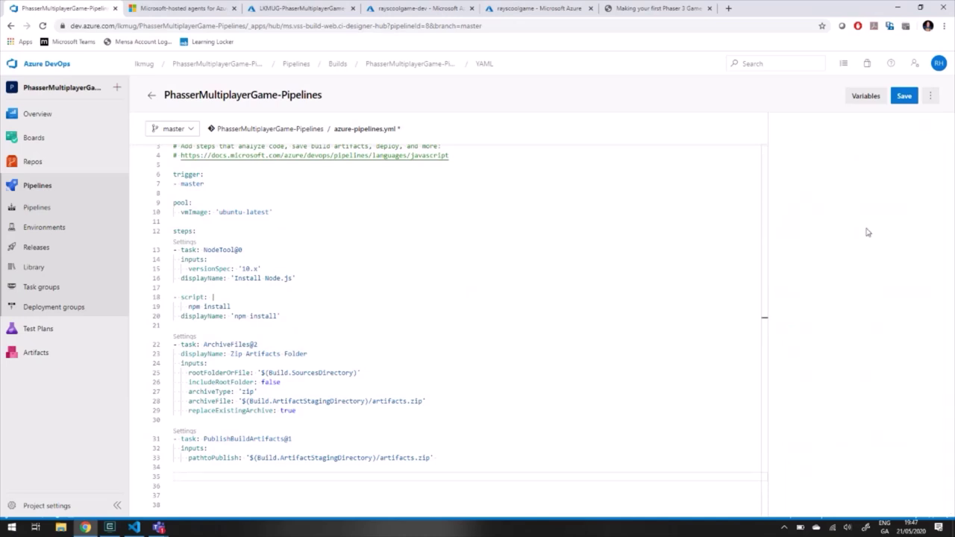
pyautogui.click(914, 501)
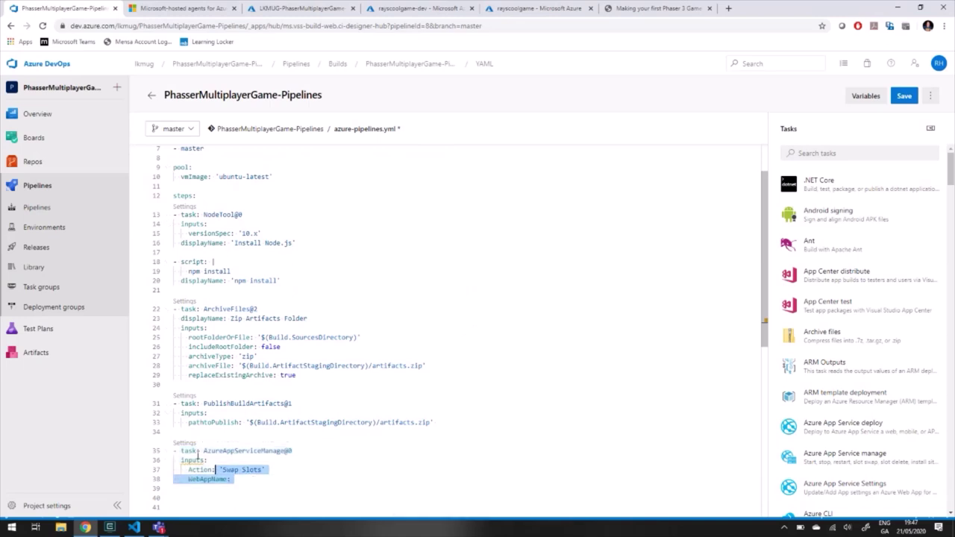
# Remove the AzureAppServiceManage task and the extra blank line from the end of azure-pipelines.yml
pyautogui.click(166, 445)
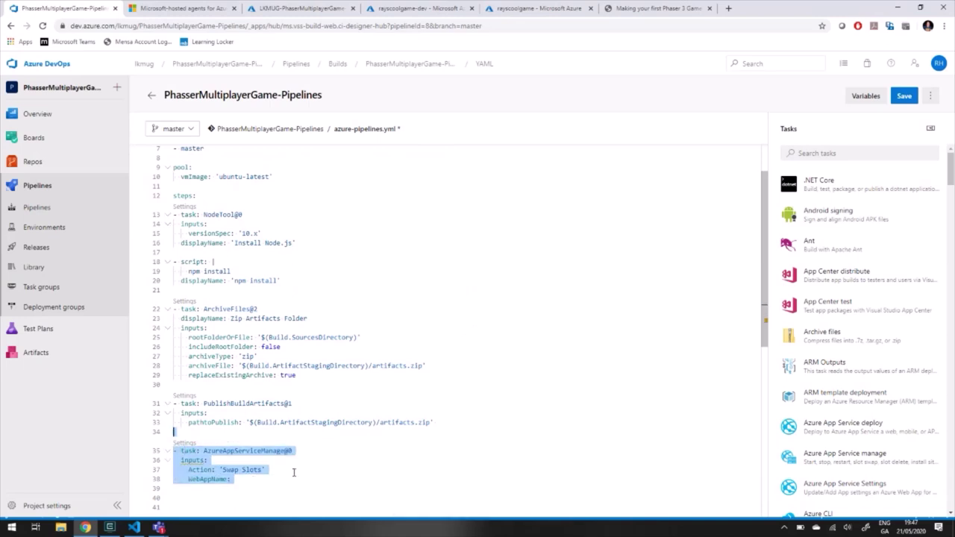
pyautogui.press('Delete')
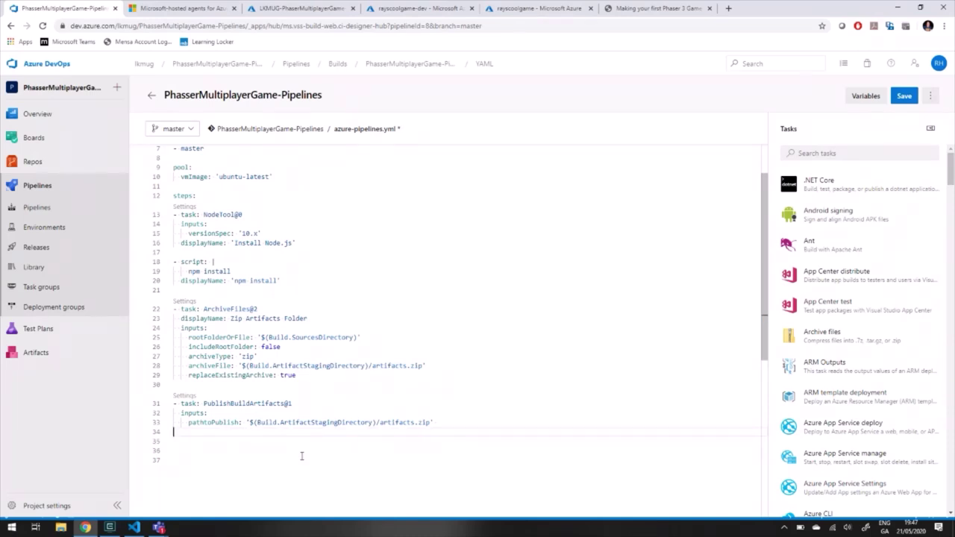
pyautogui.press('BackSpace')
pyautogui.scroll(1, 586, 348)
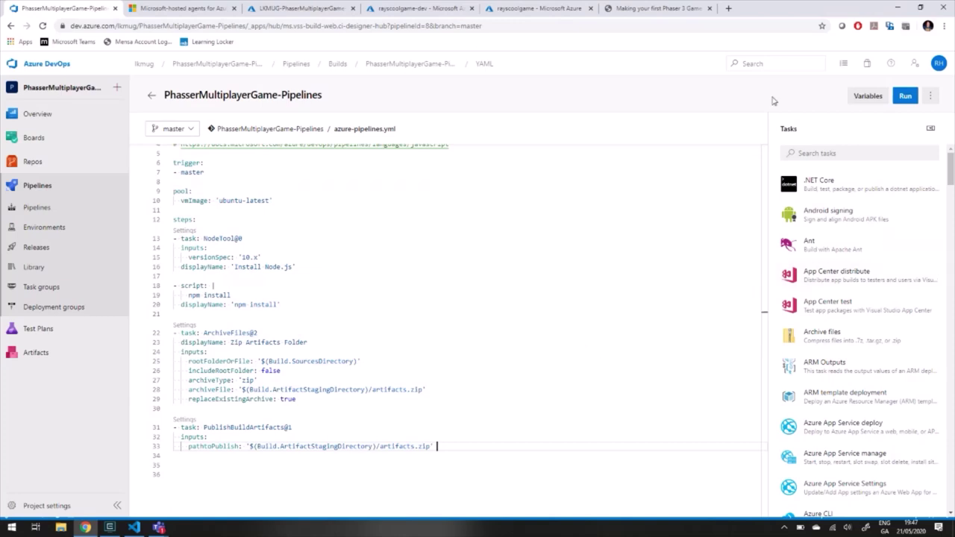
pyautogui.scroll(1, 423, 184)
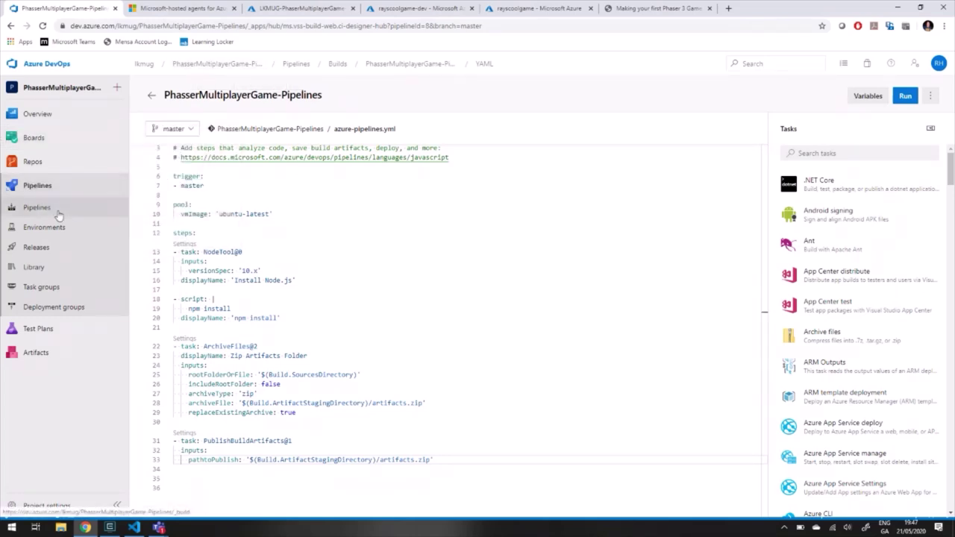
# Open the Game Deployment release pipeline for editing and check the app services in the LKMUG-PhaserMultiplayerGame-DEMO resource group in the Azure portal
pyautogui.click(47, 243)
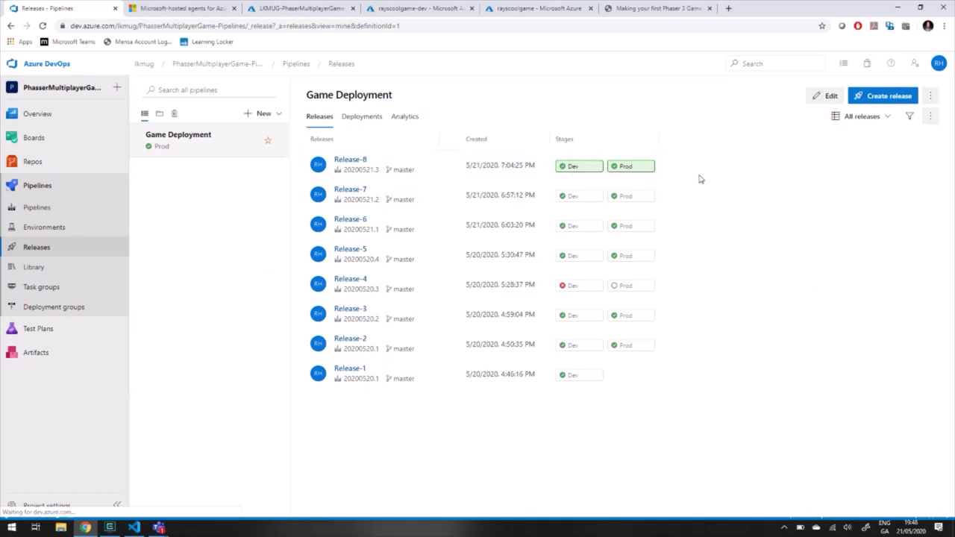
pyautogui.click(830, 101)
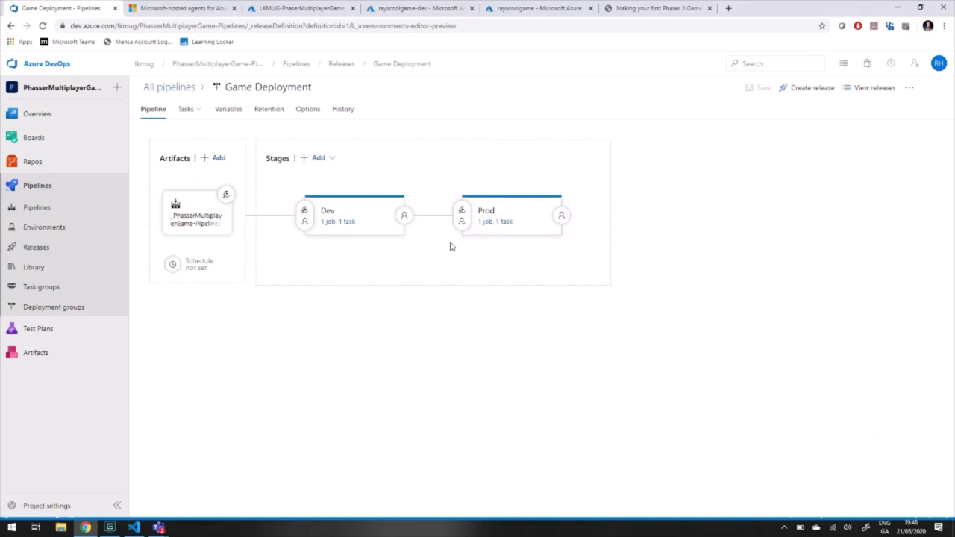
pyautogui.click(306, 7)
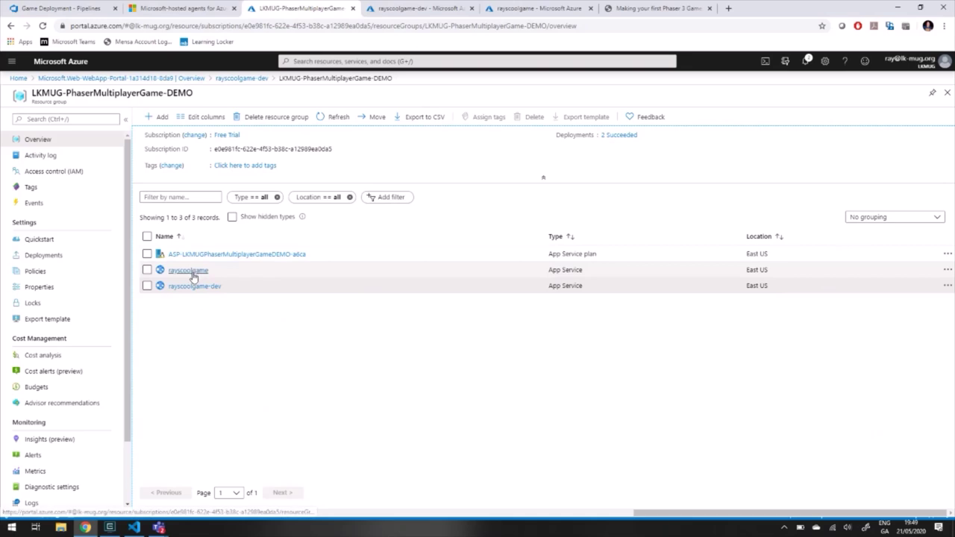
pyautogui.click(73, 8)
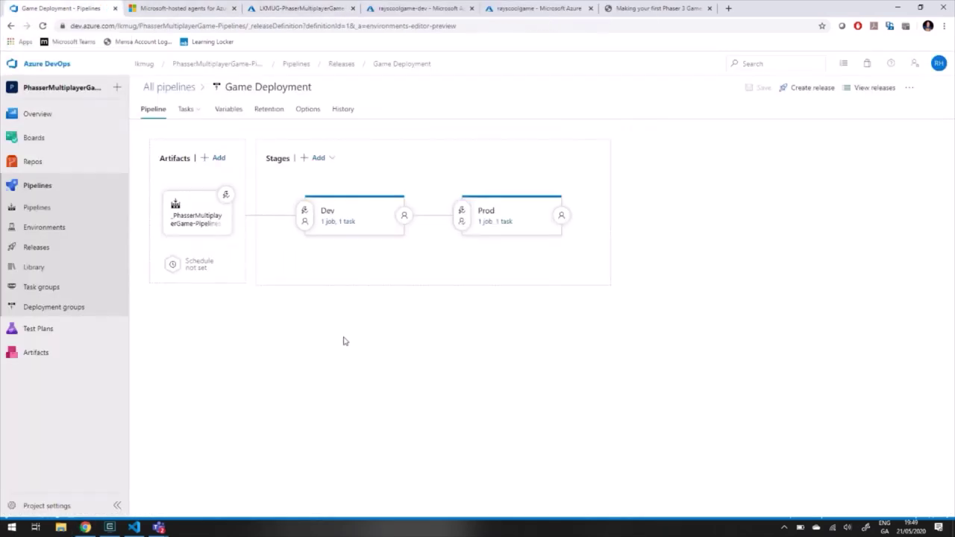
# Open the Dev stage's tasks and browse the deployment tasks available for its agent job
pyautogui.click(350, 223)
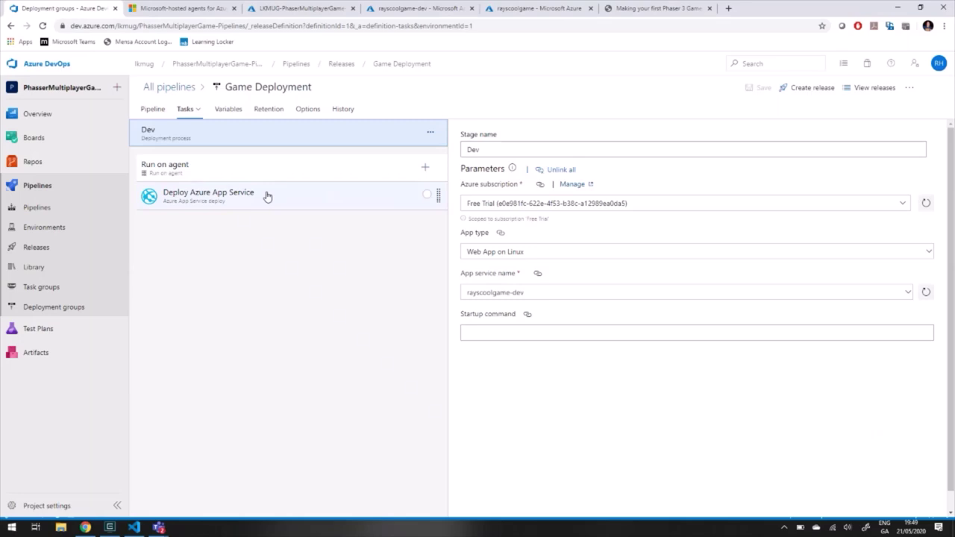
pyautogui.click(425, 167)
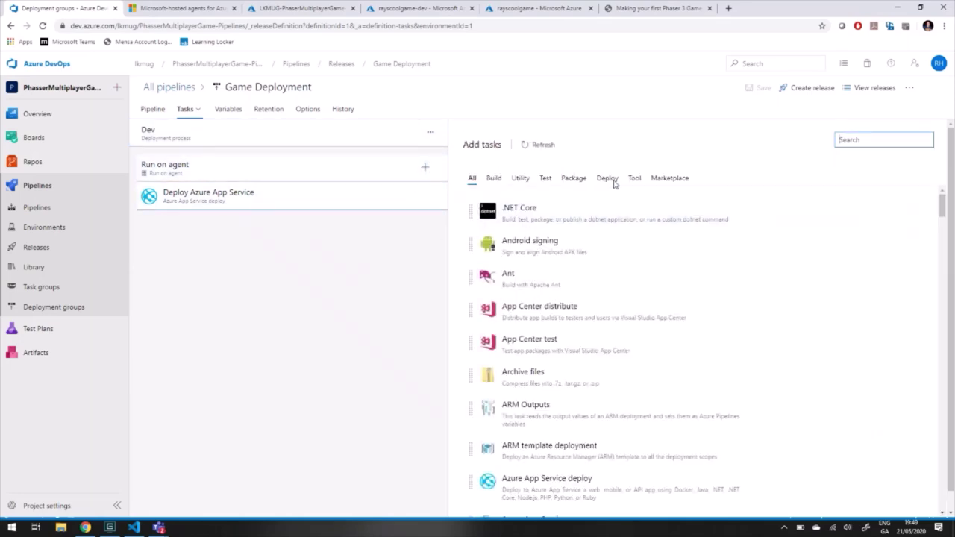
pyautogui.click(611, 181)
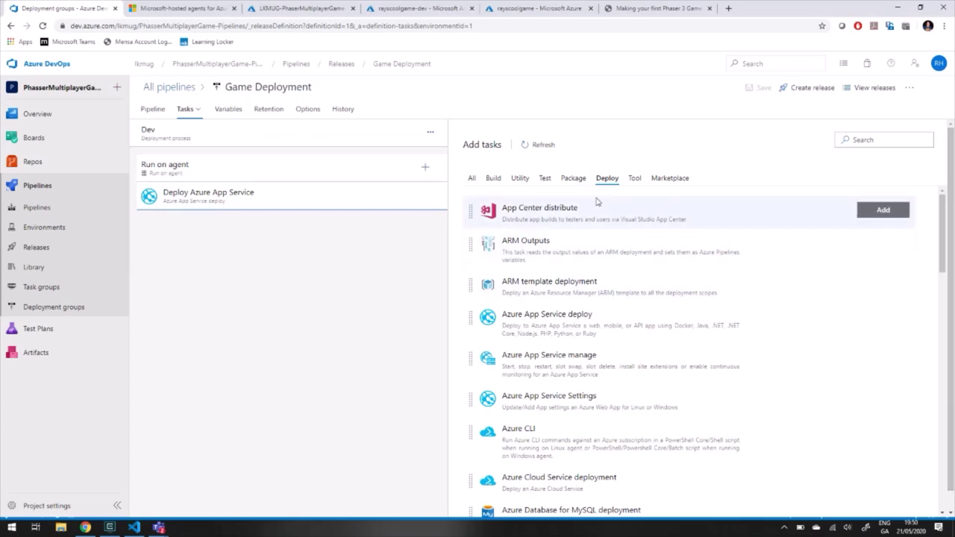
# Review the Dev stage's Deploy Azure App Service task settings, and return to the list of releases
pyautogui.click(237, 199)
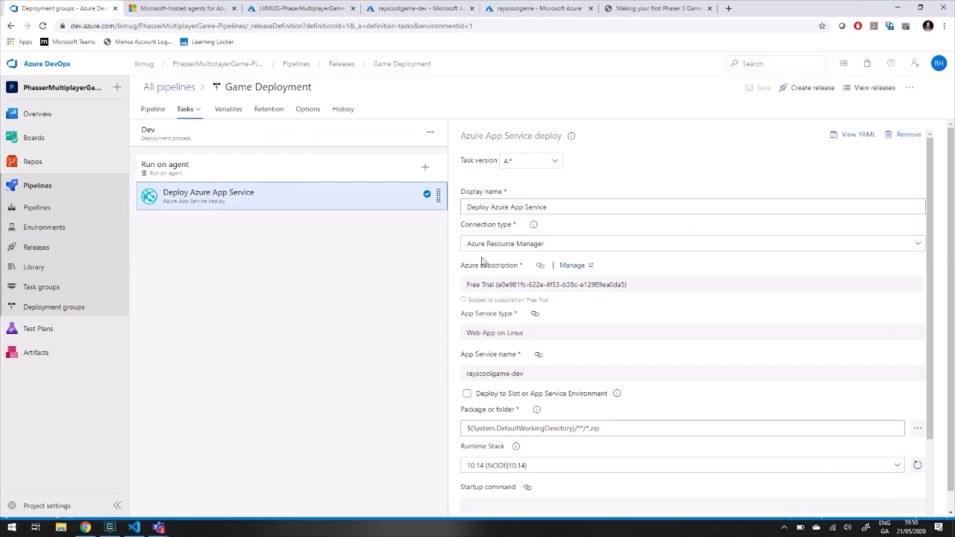
pyautogui.click(153, 109)
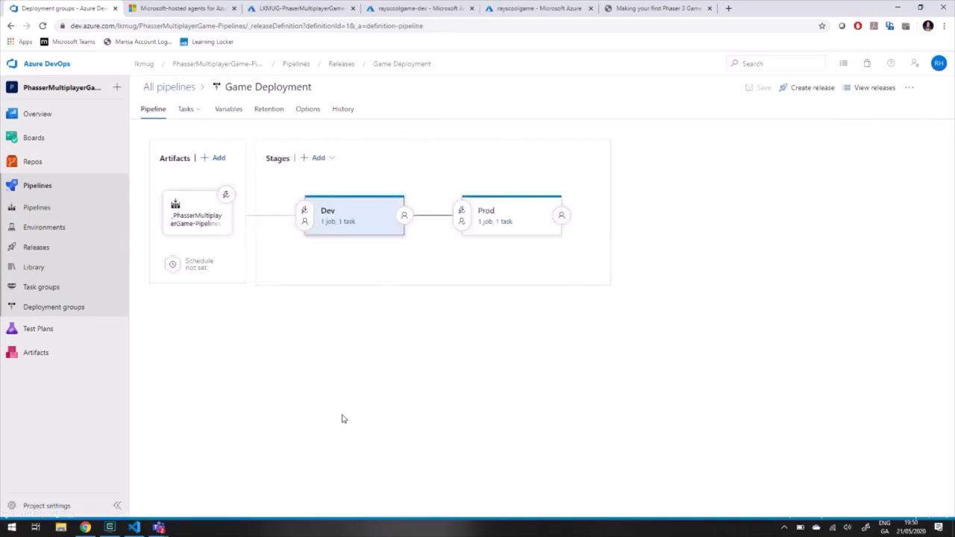
pyautogui.click(37, 247)
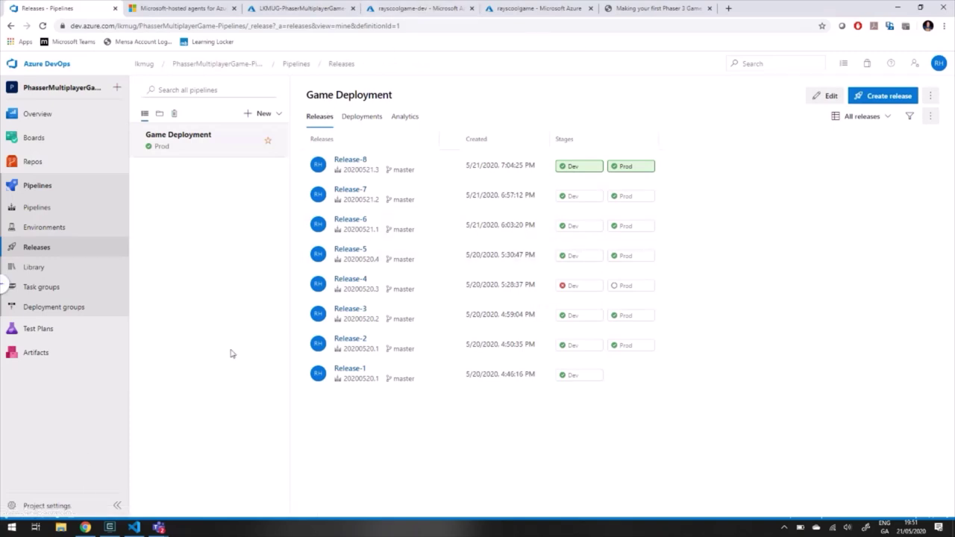
# Test the game running at localhost:1337 by moving the character across the platforms and collecting all the stars
pyautogui.click(554, 10)
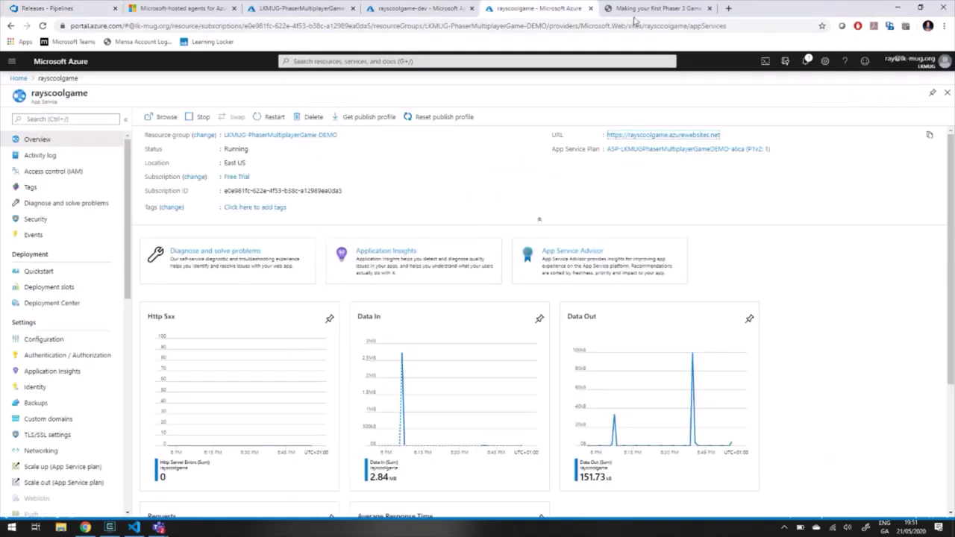
pyautogui.click(633, 10)
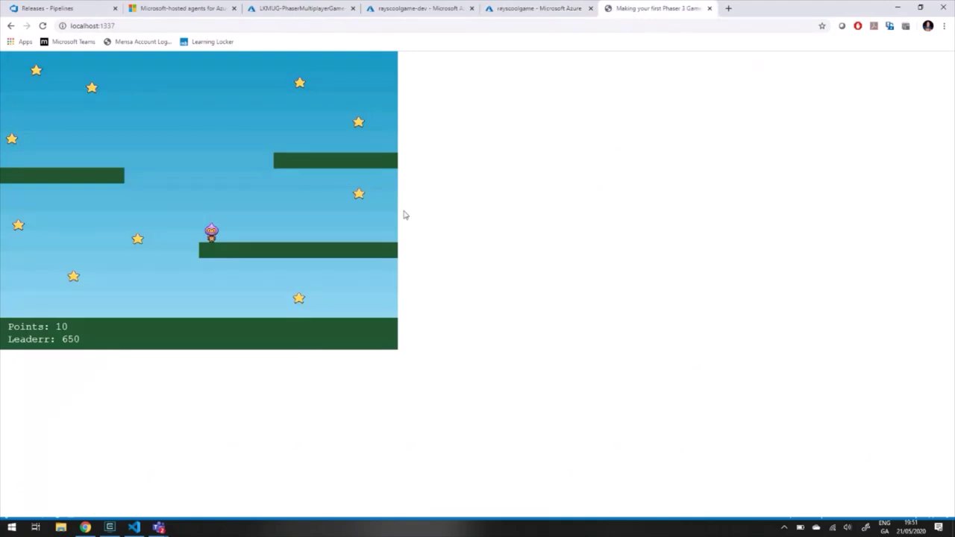
pyautogui.press('Left')
pyautogui.press('Right')
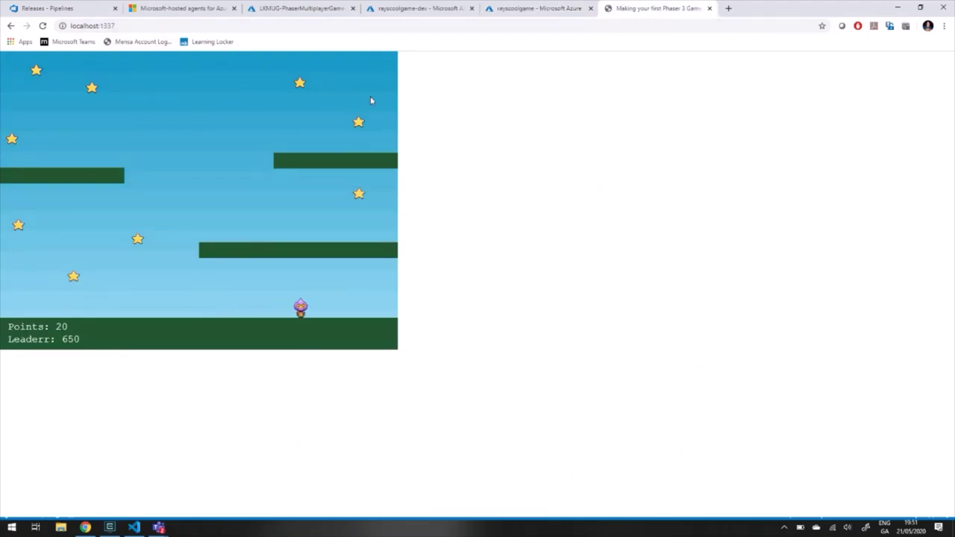
pyautogui.press('Up')
pyautogui.press('Left')
pyautogui.press('Up')
pyautogui.press('Left')
pyautogui.press('Up')
pyautogui.press('Left')
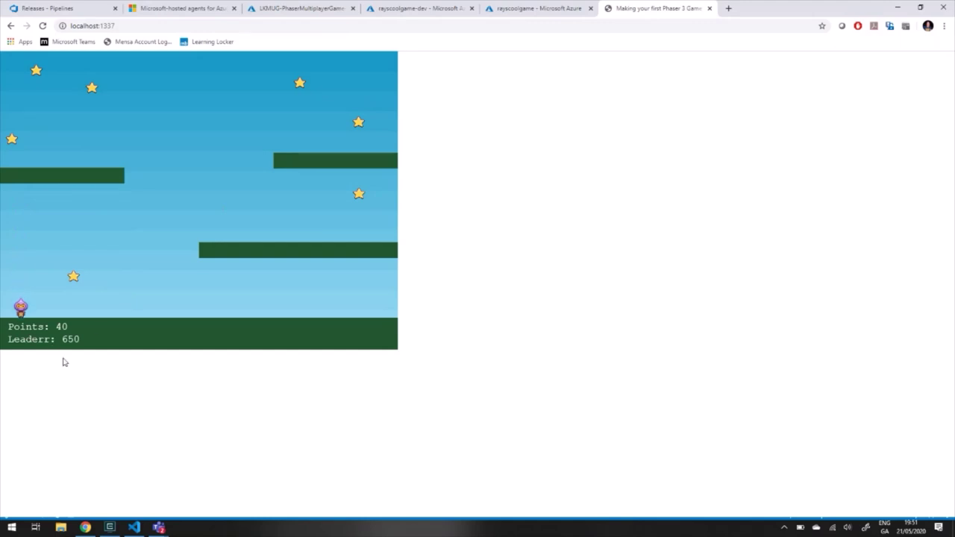
pyautogui.press('Right')
pyautogui.press('Up')
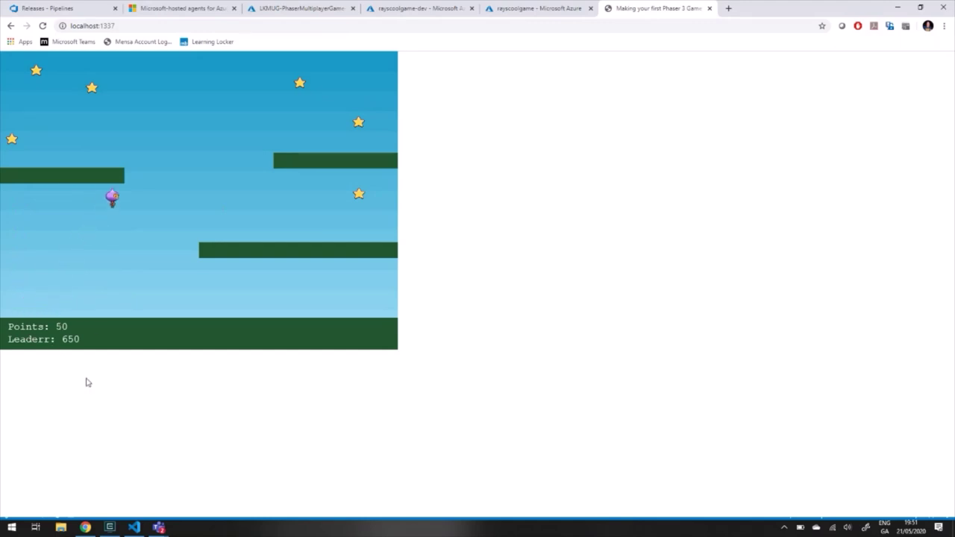
pyautogui.press('Up')
pyautogui.press('Up')
pyautogui.press('Left')
pyautogui.press('Up')
pyautogui.press('Right')
pyautogui.press('Up')
pyautogui.press('Left')
pyautogui.press('Right')
pyautogui.press('Left')
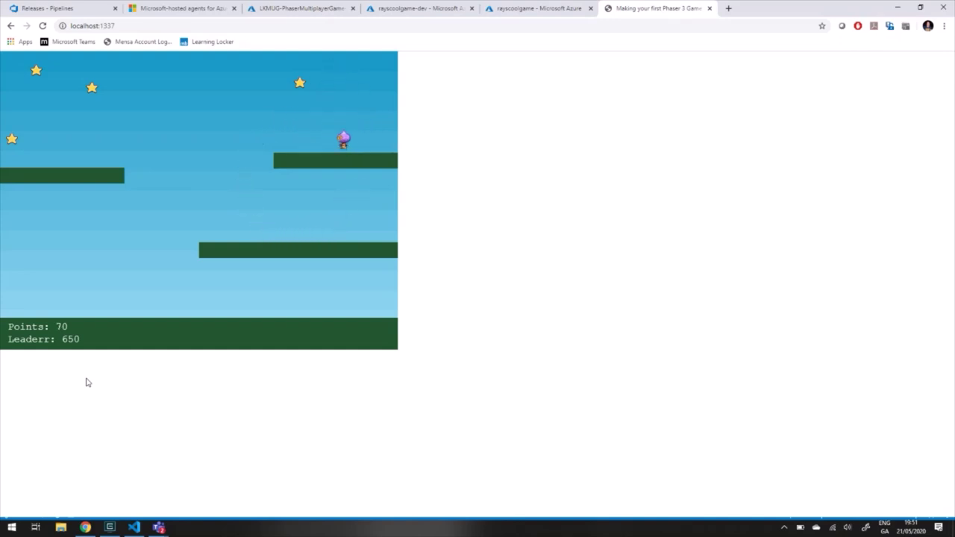
pyautogui.press('Up')
pyautogui.press('Left')
pyautogui.press('Up')
pyautogui.press('Left')
pyautogui.press('Up')
pyautogui.press('Right')
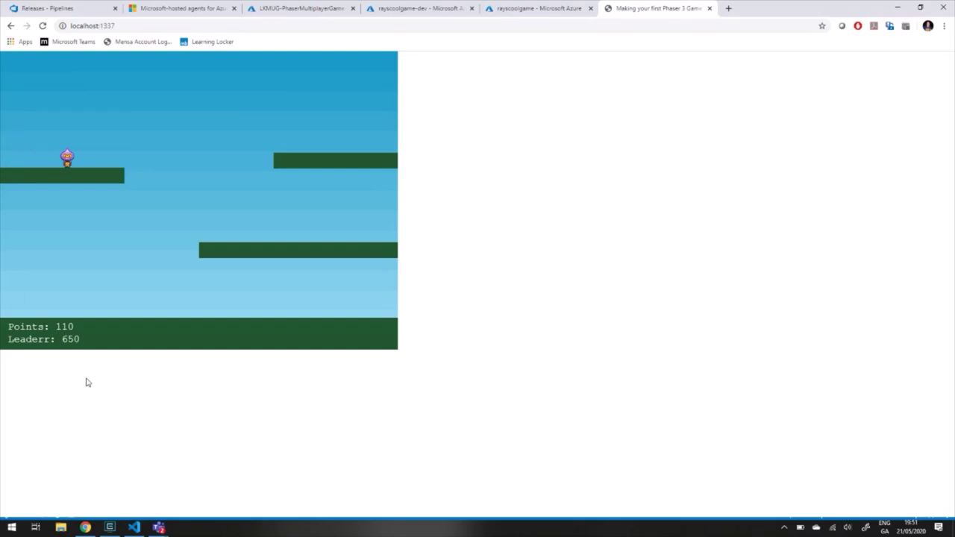
pyautogui.press('Up')
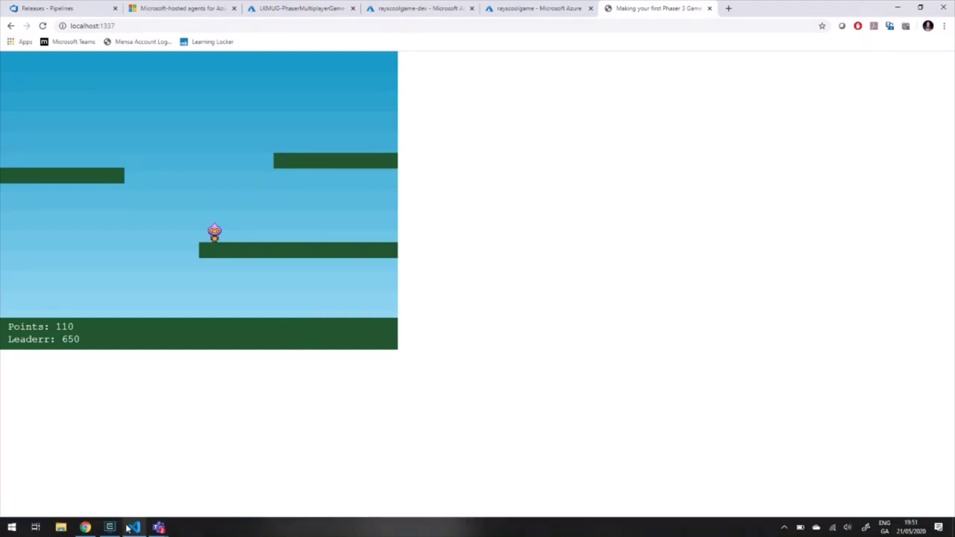
# Switch to Visual Studio Code, uncomment the io.emit('replenishStars') line in the ReDrawStars function of server.js, and save the file
pyautogui.moveTo(129, 528)
pyautogui.click(134, 483)
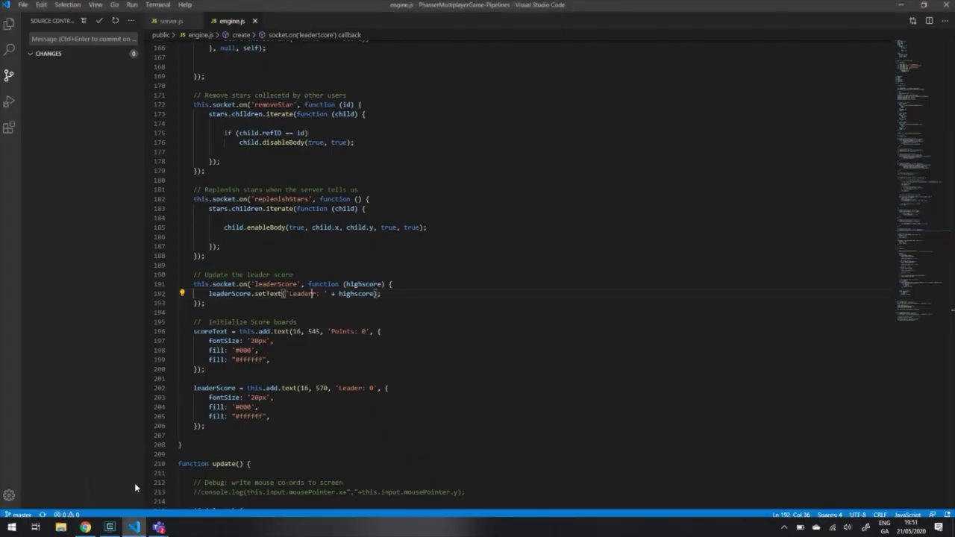
pyautogui.click(10, 23)
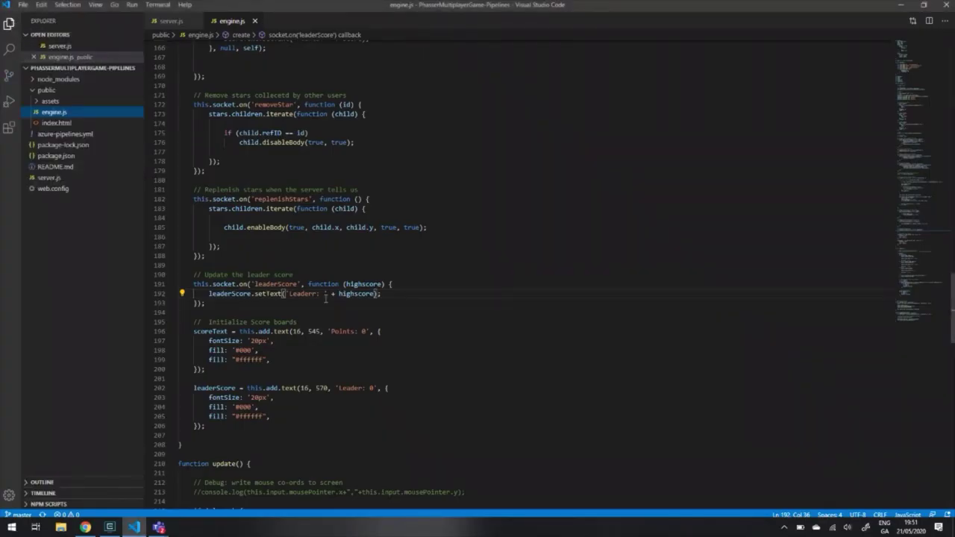
pyautogui.click(49, 179)
pyautogui.scroll(-2, 299, 309)
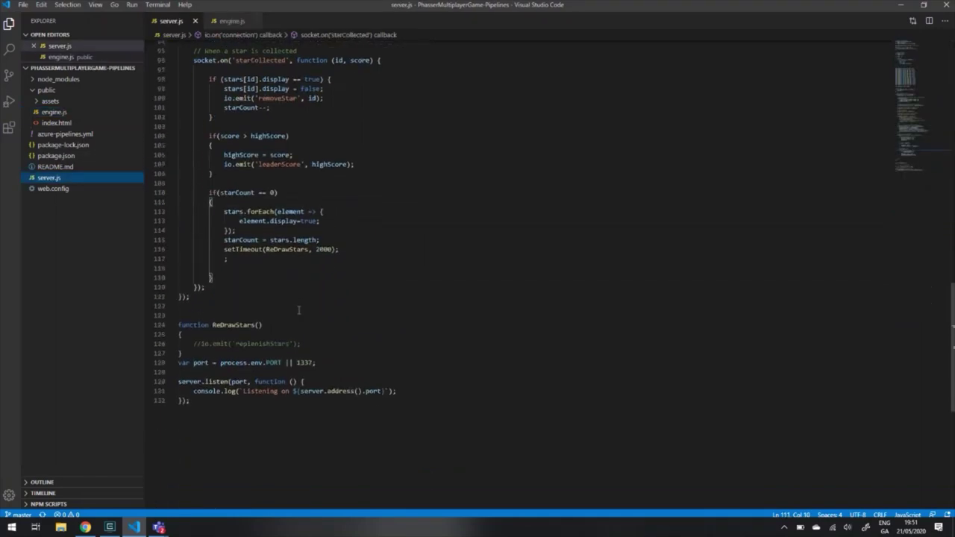
pyautogui.click(203, 307)
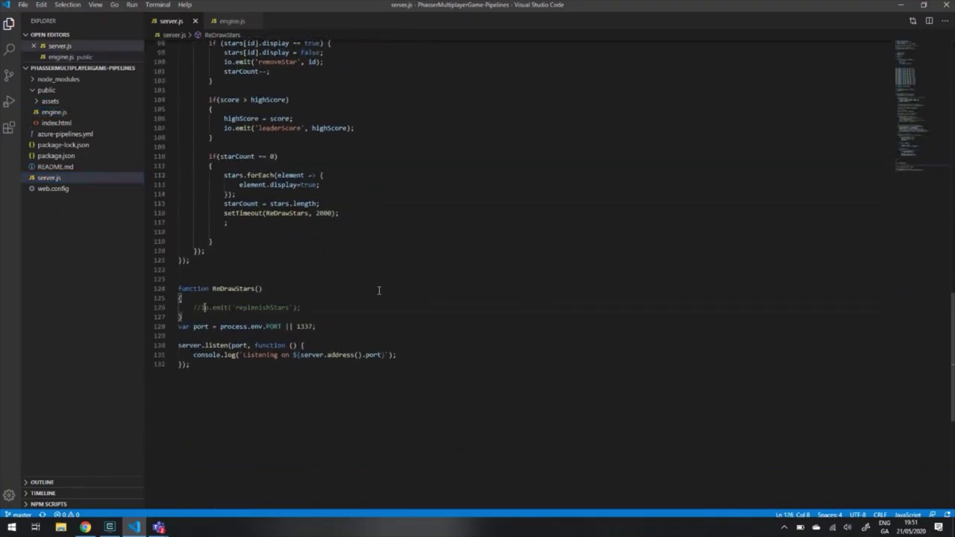
pyautogui.press('BackSpace')
pyautogui.press('BackSpace')
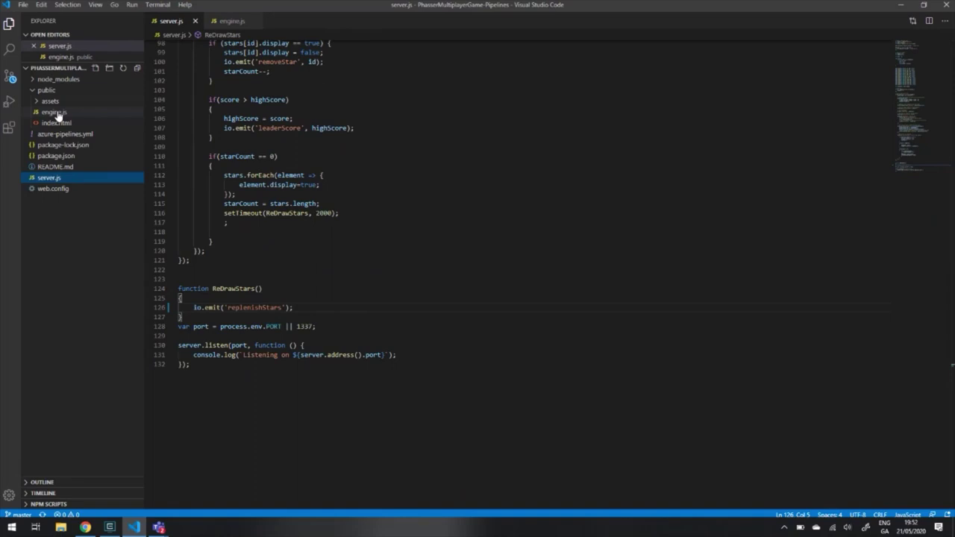
# Correct the leaderScore label text to 'Leader: ' in the socket callback of engine.js and save the file
pyautogui.click(54, 112)
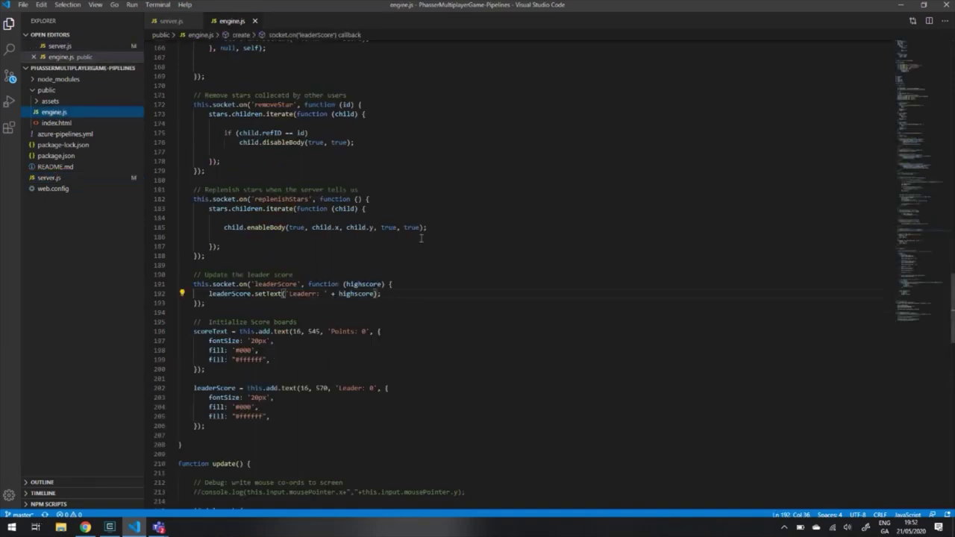
pyautogui.click(315, 293)
pyautogui.press('Delete')
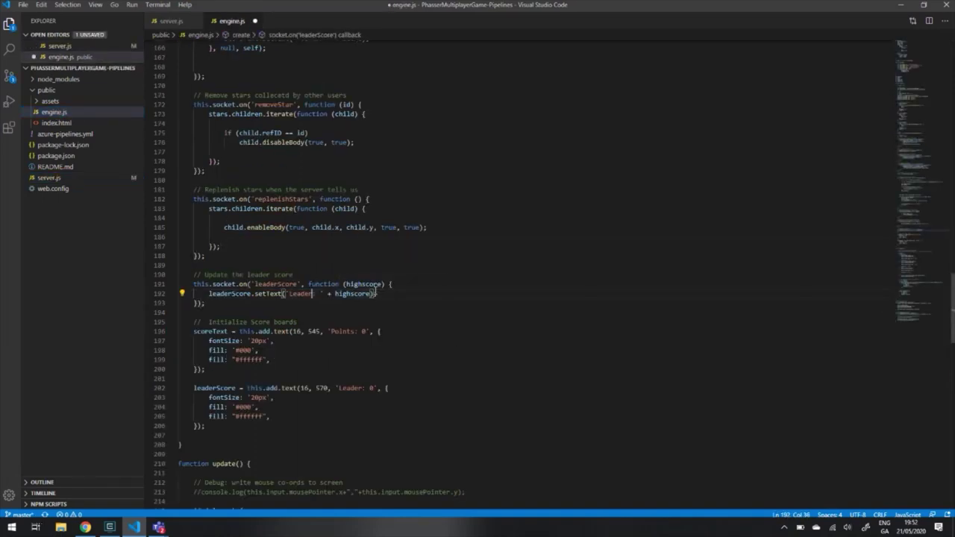
pyautogui.hotkey('ctrl', 's')
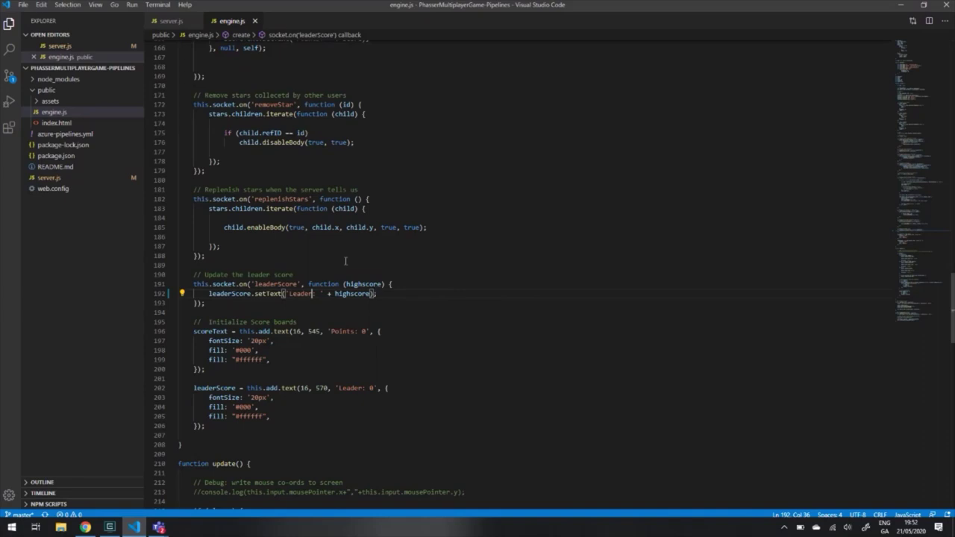
# Stage and commit the server.js and engine.js changes with the message 'Fixed issues', and sync the commit with origin/master
pyautogui.click(11, 79)
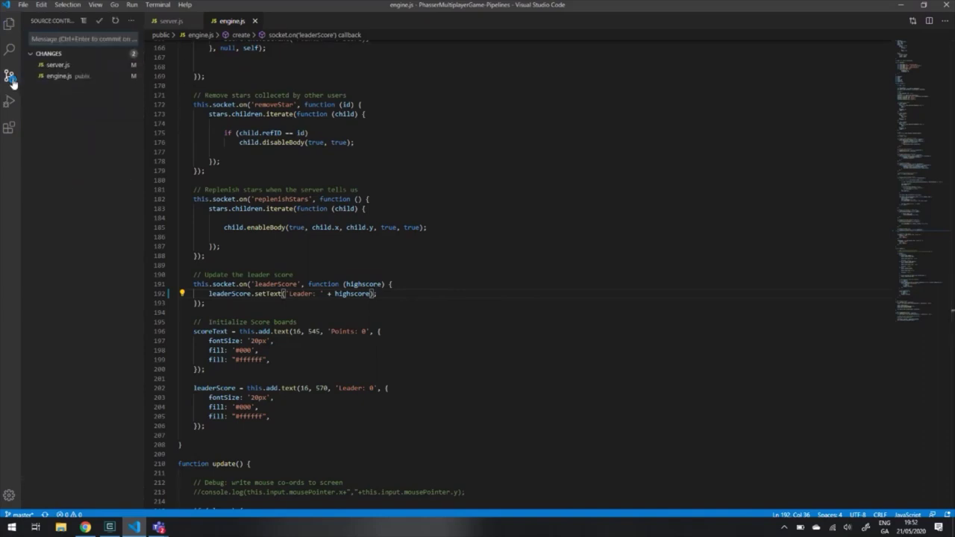
pyautogui.write('Fixed issues')
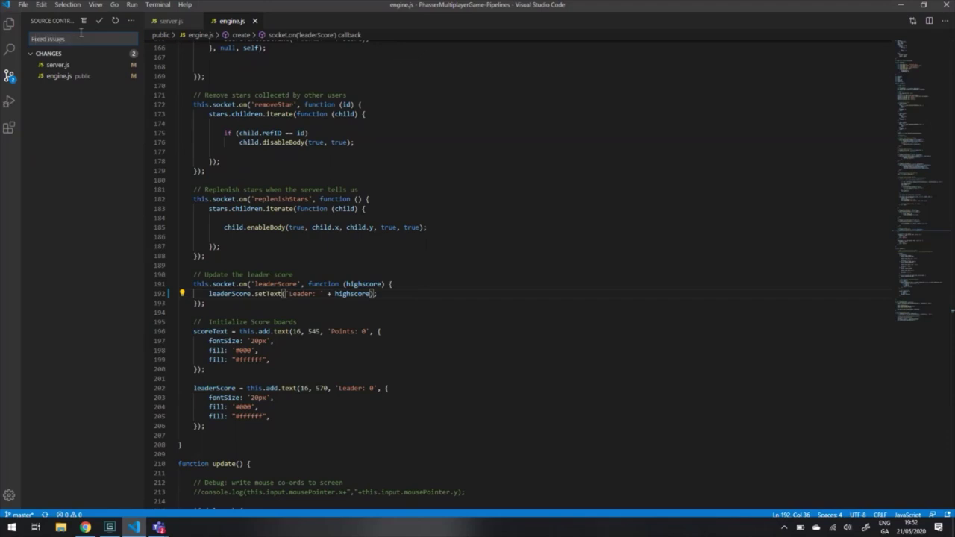
pyautogui.click(97, 24)
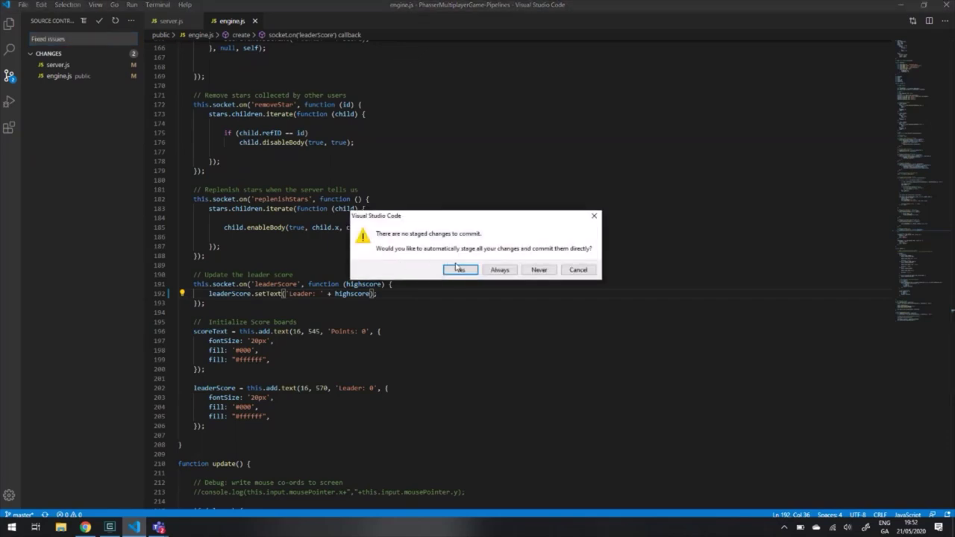
pyautogui.click(459, 267)
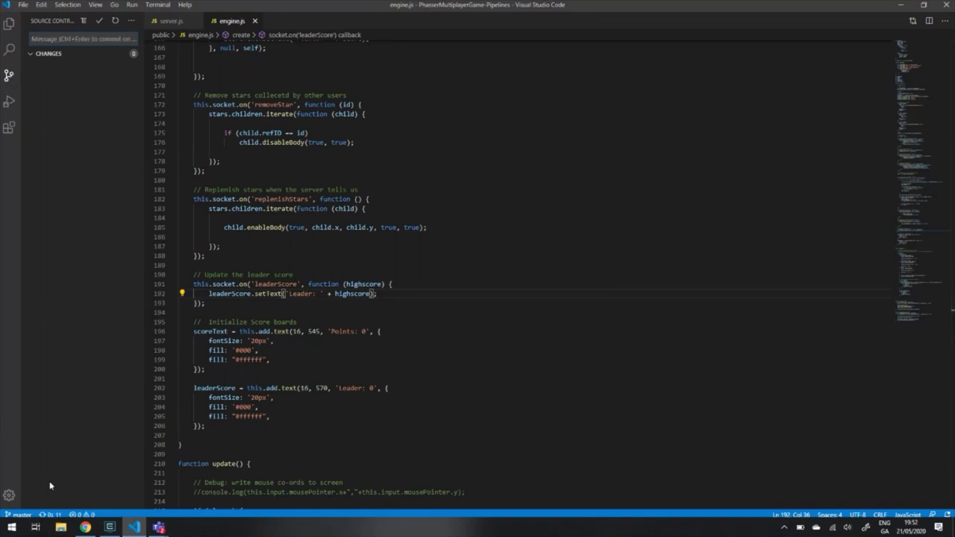
pyautogui.click(52, 514)
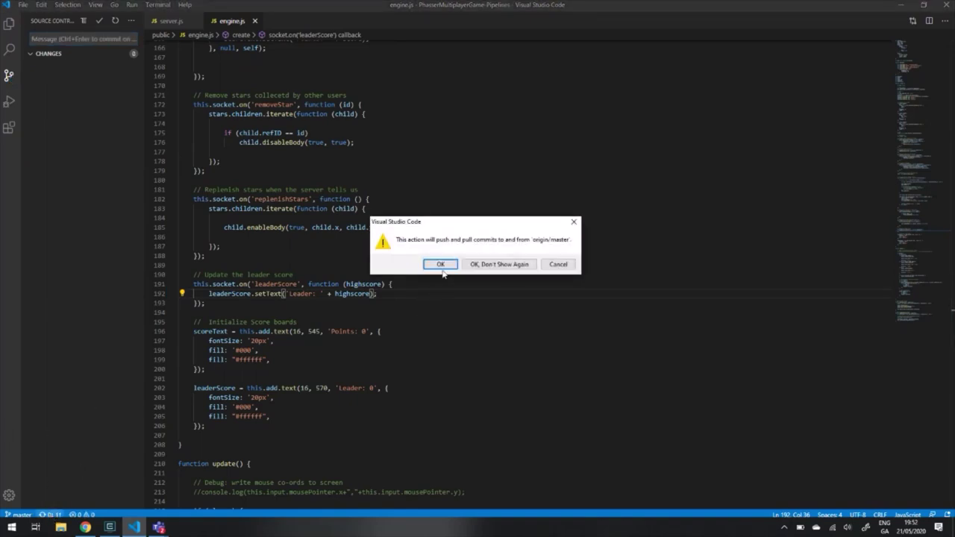
pyautogui.click(440, 267)
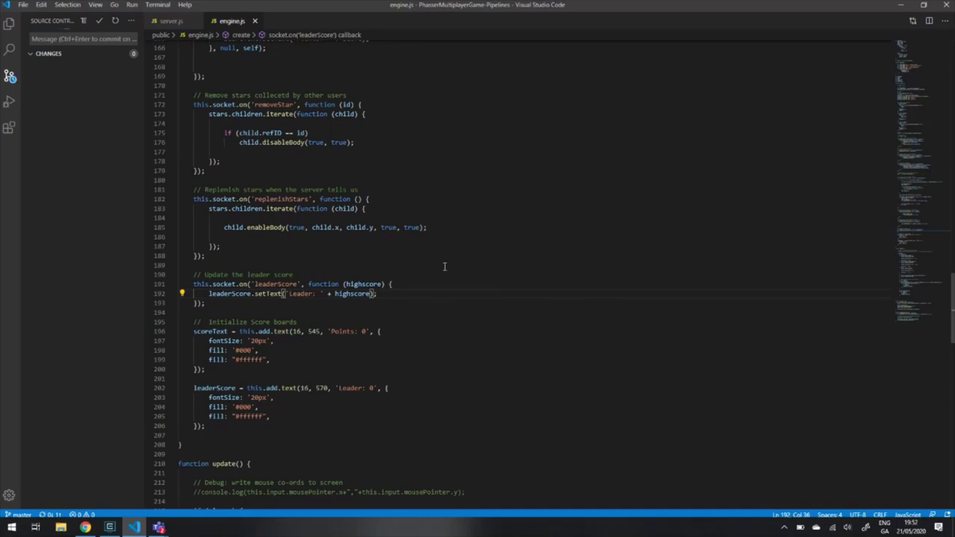